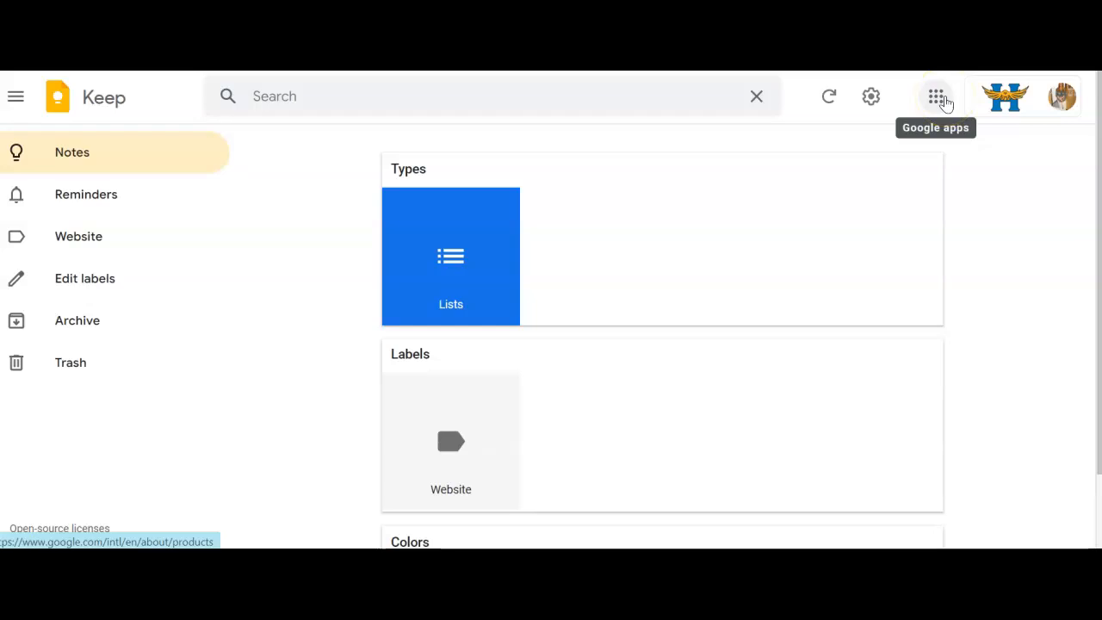
# Step: Look through the list of available Google apps to find Keep, and close the list
pyautogui.click(945, 102)
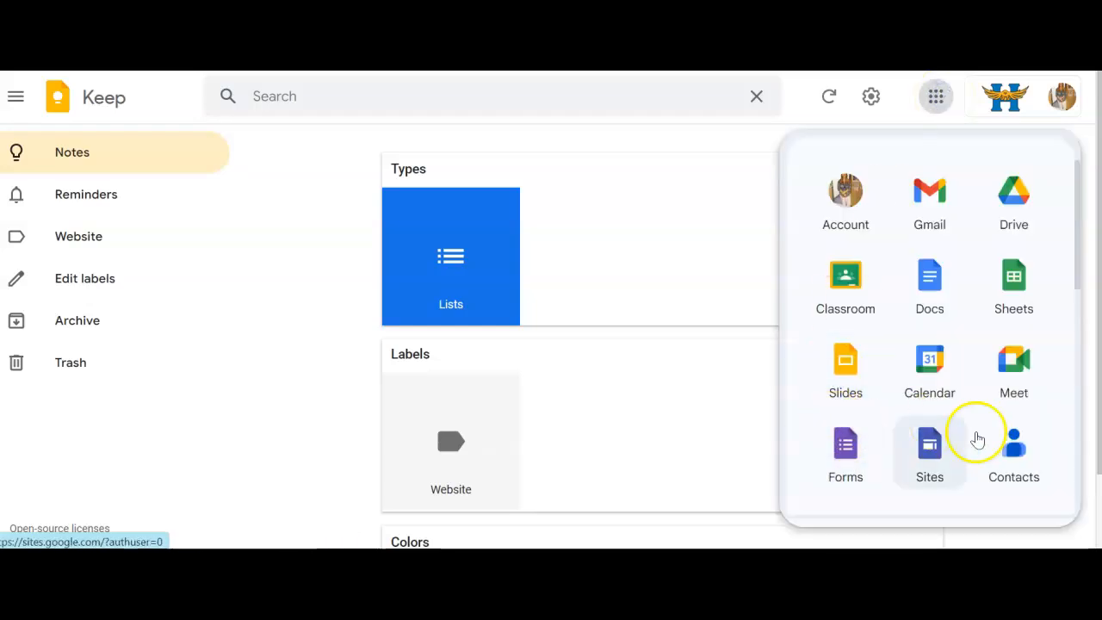
pyautogui.scroll(-5, 995, 469)
pyautogui.scroll(1, 996, 473)
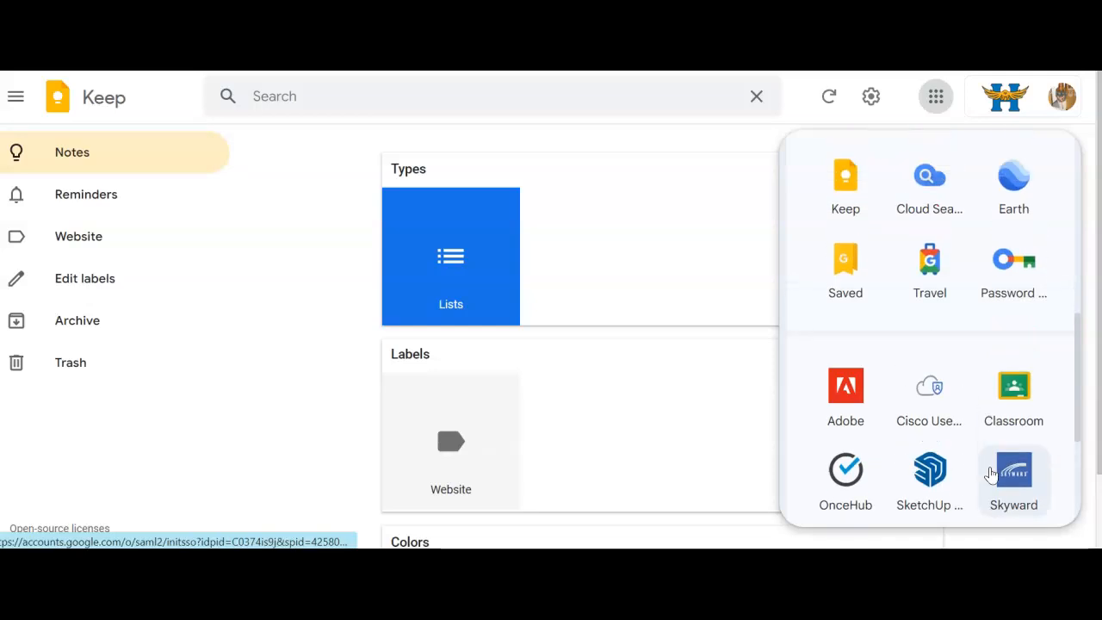
pyautogui.click(303, 138)
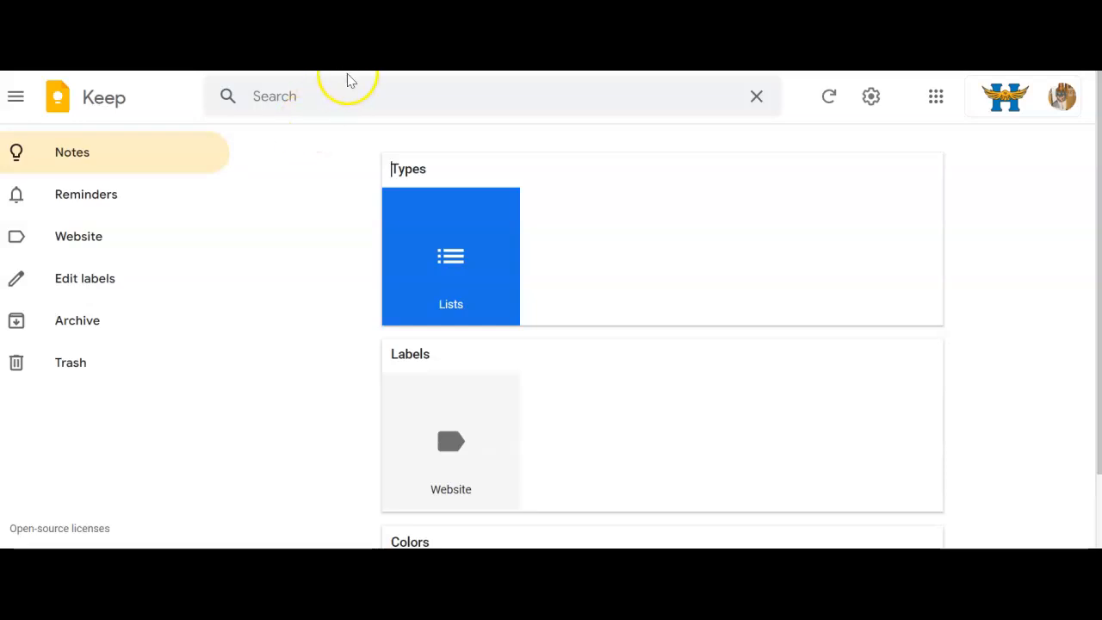
# Step: Try a notes search for "websi" and clear the search text
pyautogui.click(347, 163)
pyautogui.click(358, 105)
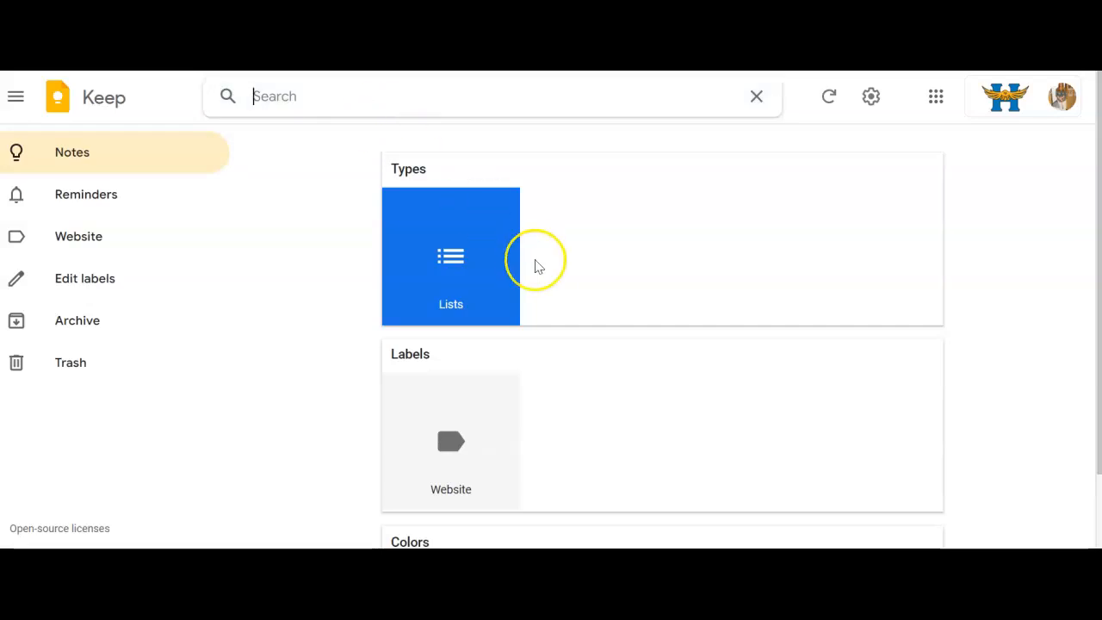
pyautogui.scroll(-1, 535, 267)
pyautogui.scroll(1, 534, 263)
pyautogui.click(472, 96)
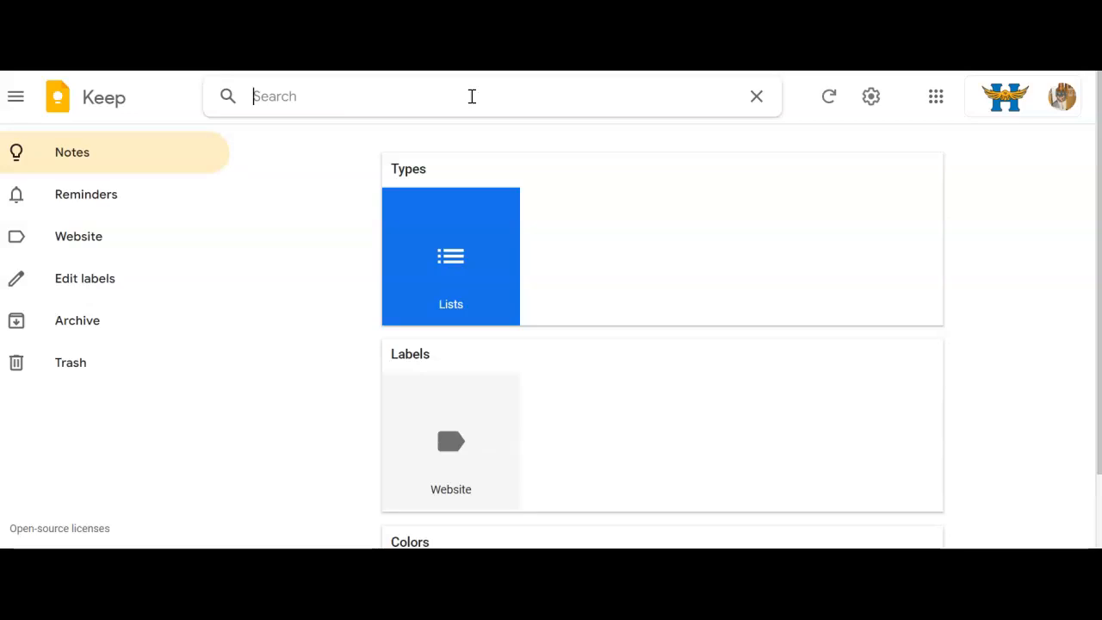
pyautogui.write('websi')
pyautogui.press('BackSpace')
pyautogui.press('BackSpace')
pyautogui.press('BackSpace')
pyautogui.press('BackSpace')
pyautogui.press('BackSpace')
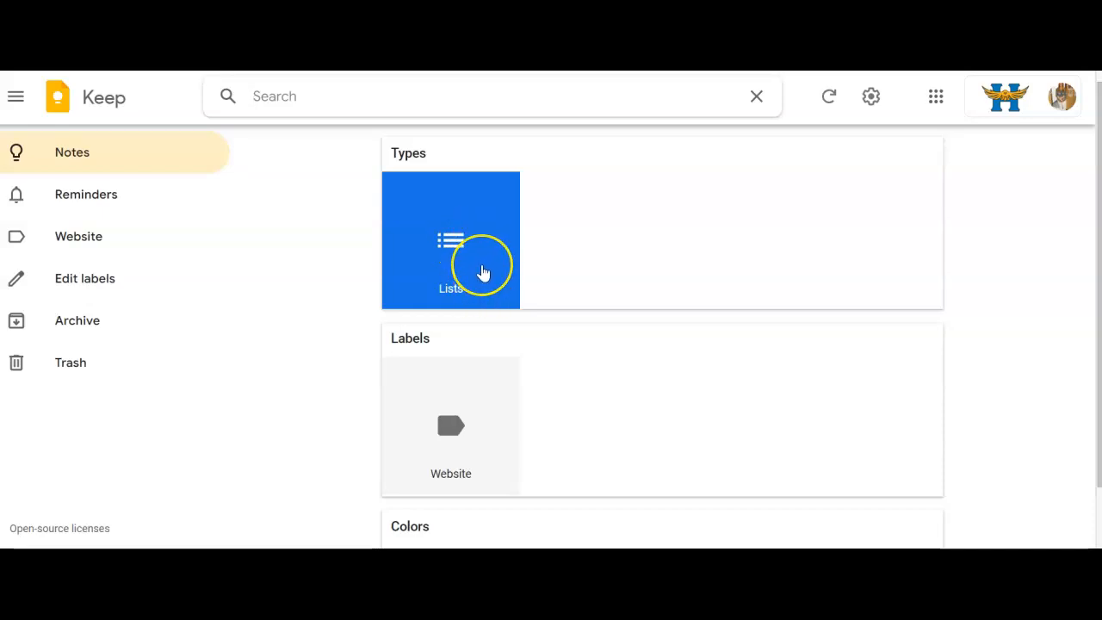
# Step: Look through the search filters for types, labels and colors, and show only the Coral notes
pyautogui.scroll(-1, 482, 273)
pyautogui.scroll(-2, 482, 273)
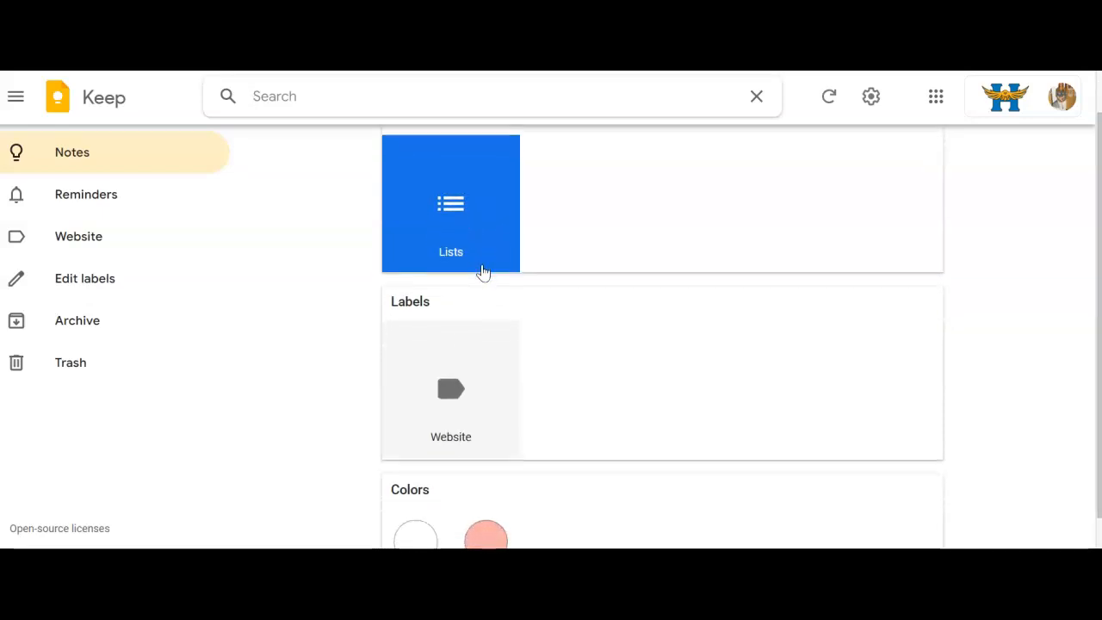
pyautogui.click(470, 372)
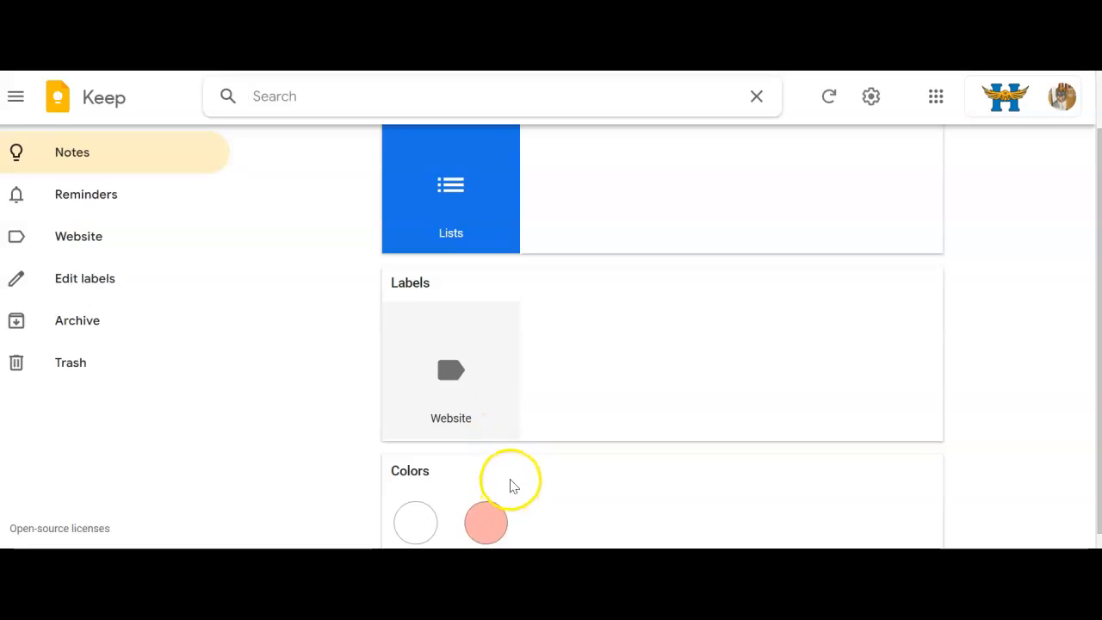
pyautogui.scroll(-1, 511, 480)
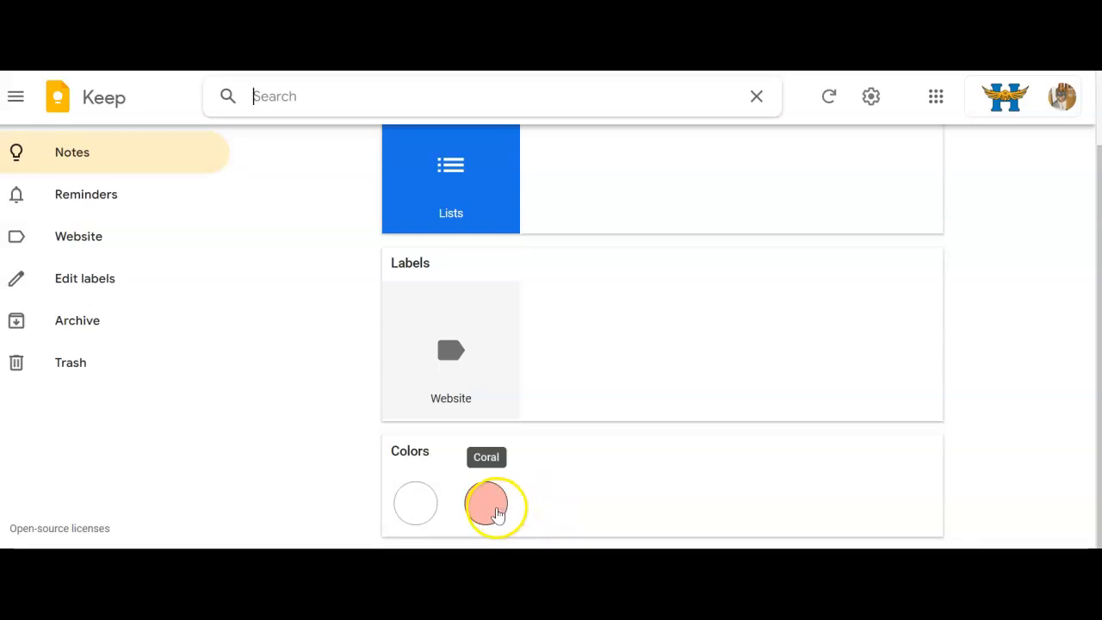
pyautogui.click(493, 508)
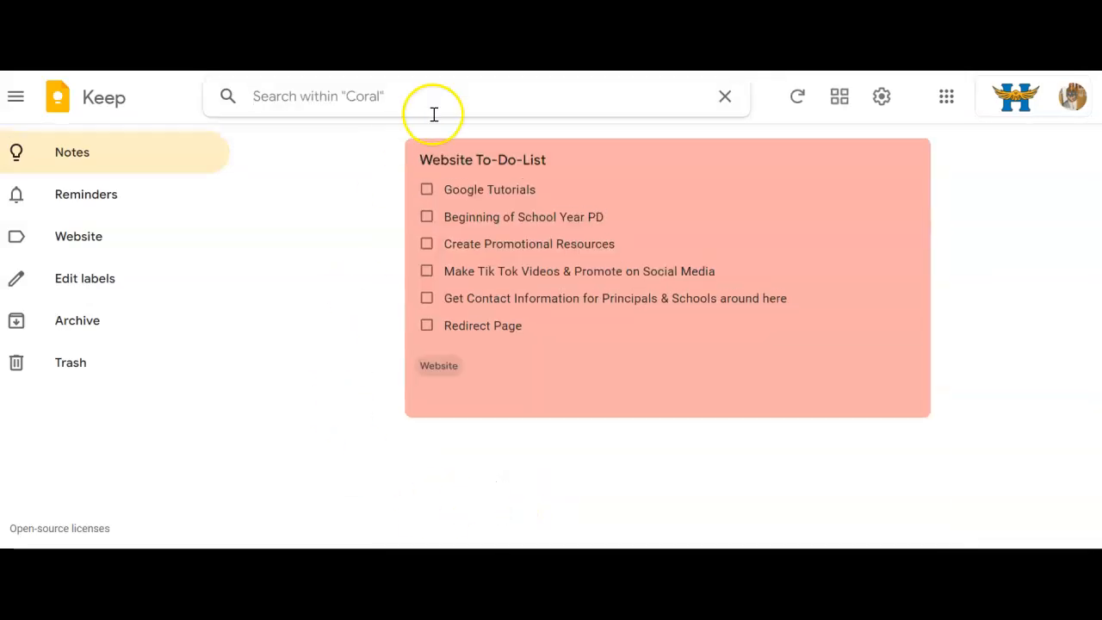
# Step: View the reminders and the notes labeled Website, and return to the full list of notes
pyautogui.click(166, 209)
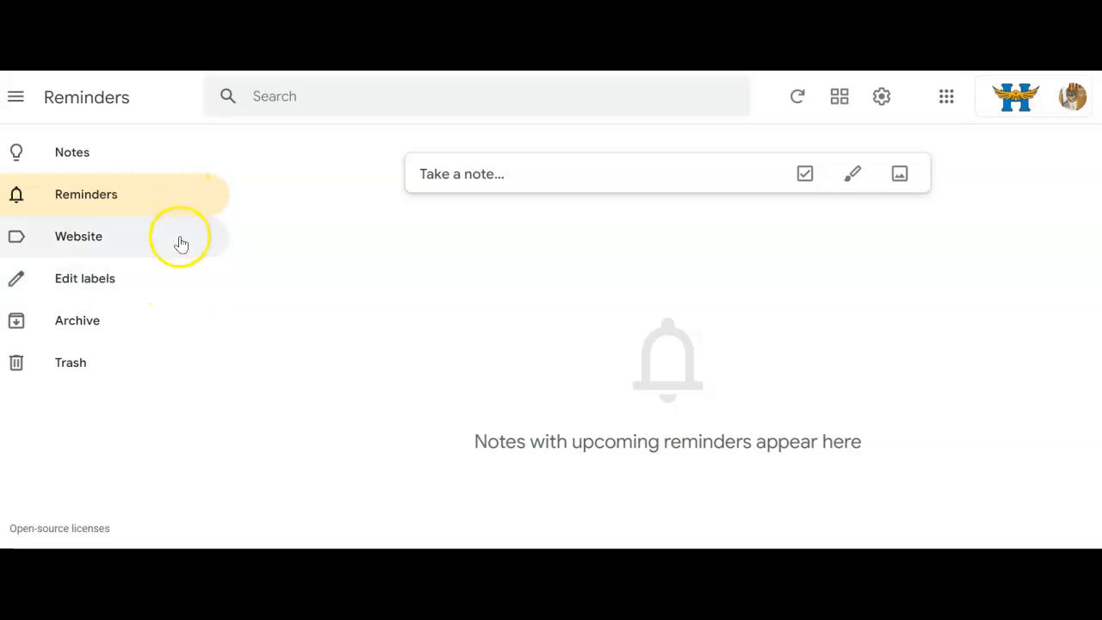
pyautogui.click(64, 246)
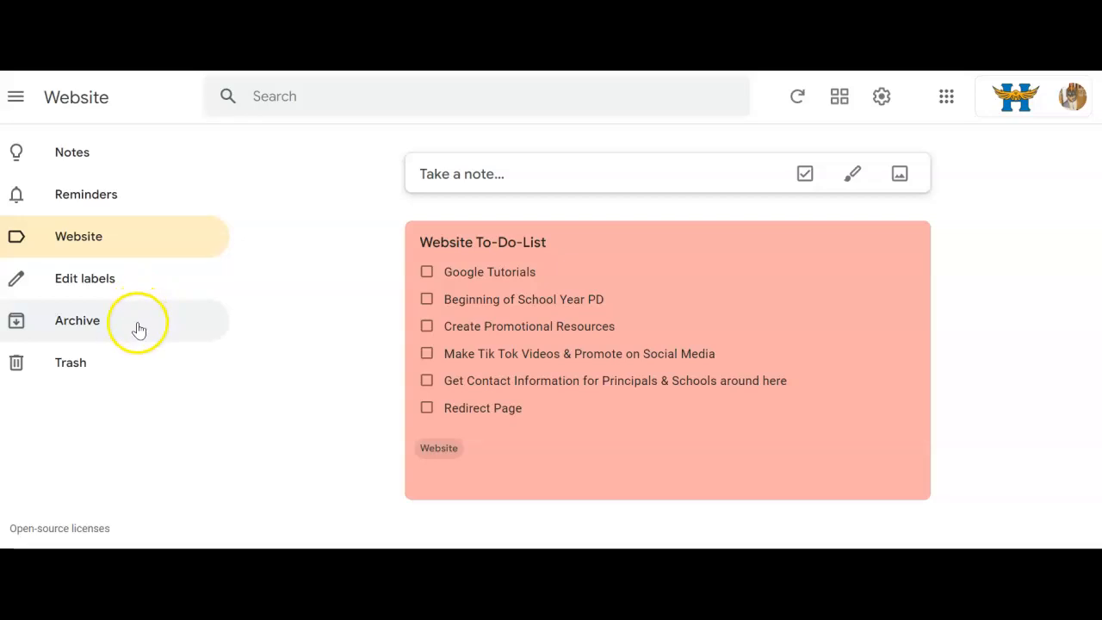
pyautogui.click(108, 163)
pyautogui.scroll(-4, 395, 327)
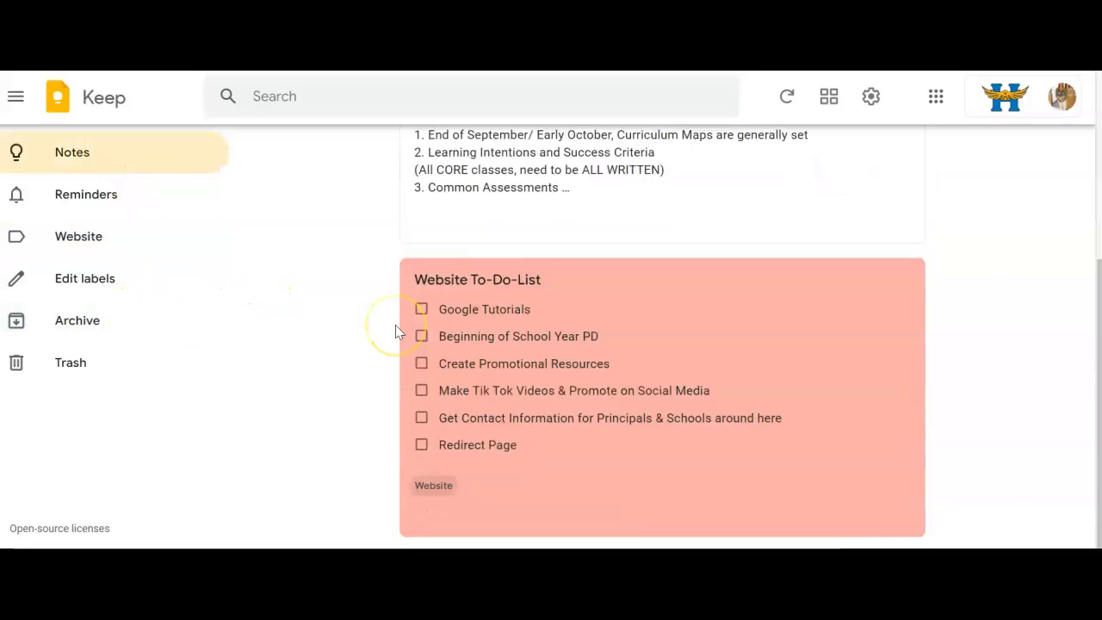
pyautogui.scroll(4, 395, 327)
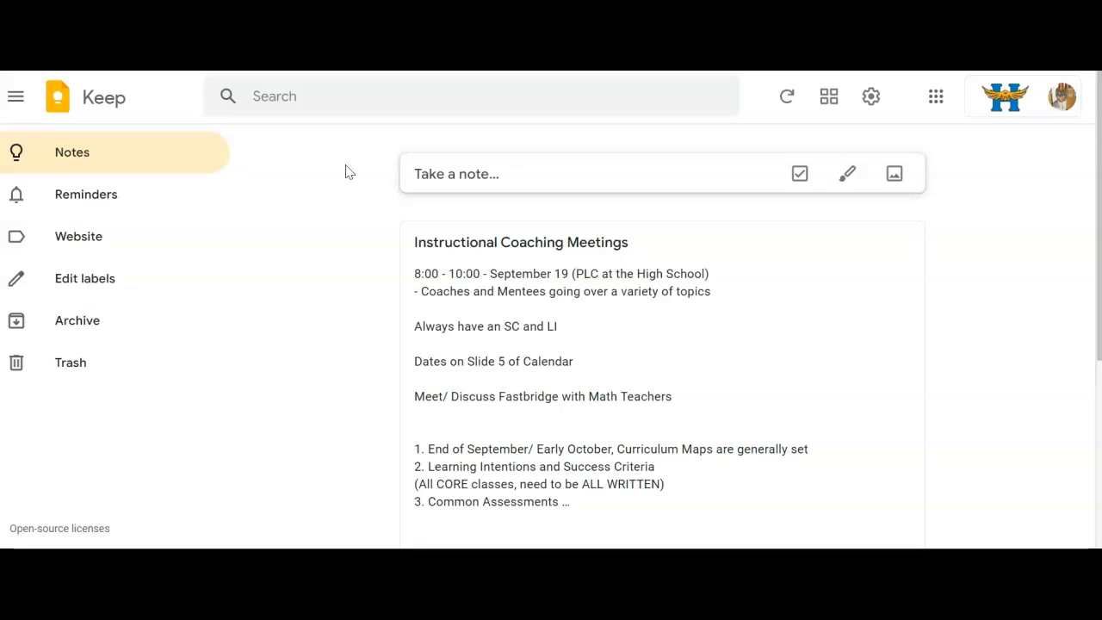
# Step: Start a new note titled "Google Keep Tutorial"
pyautogui.moveTo(346, 171); pyautogui.dragTo(531, 179)
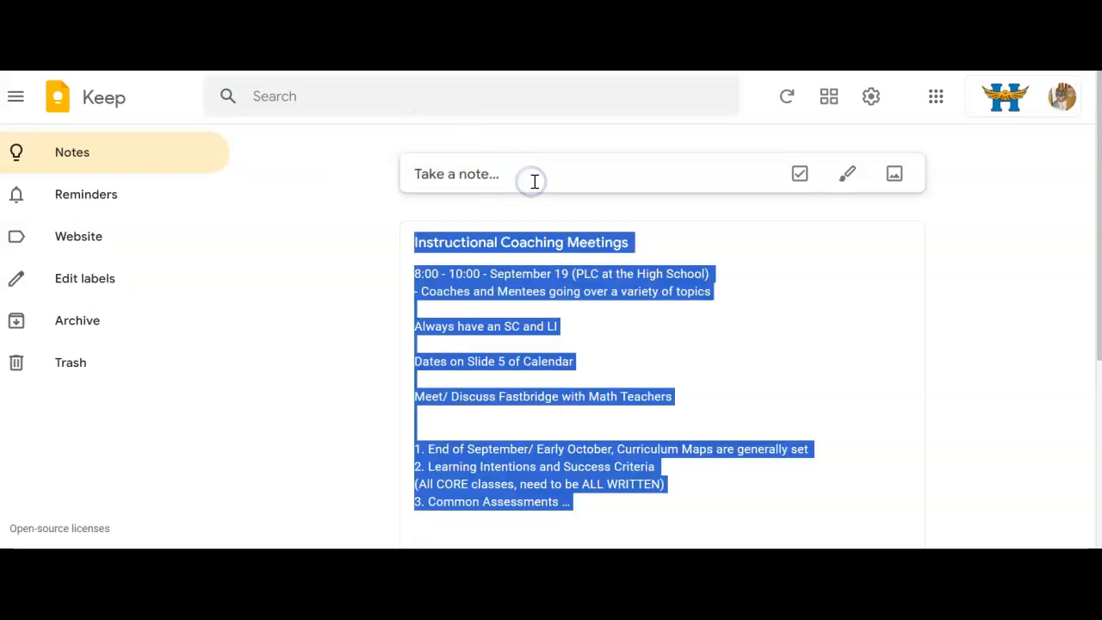
pyautogui.click(534, 181)
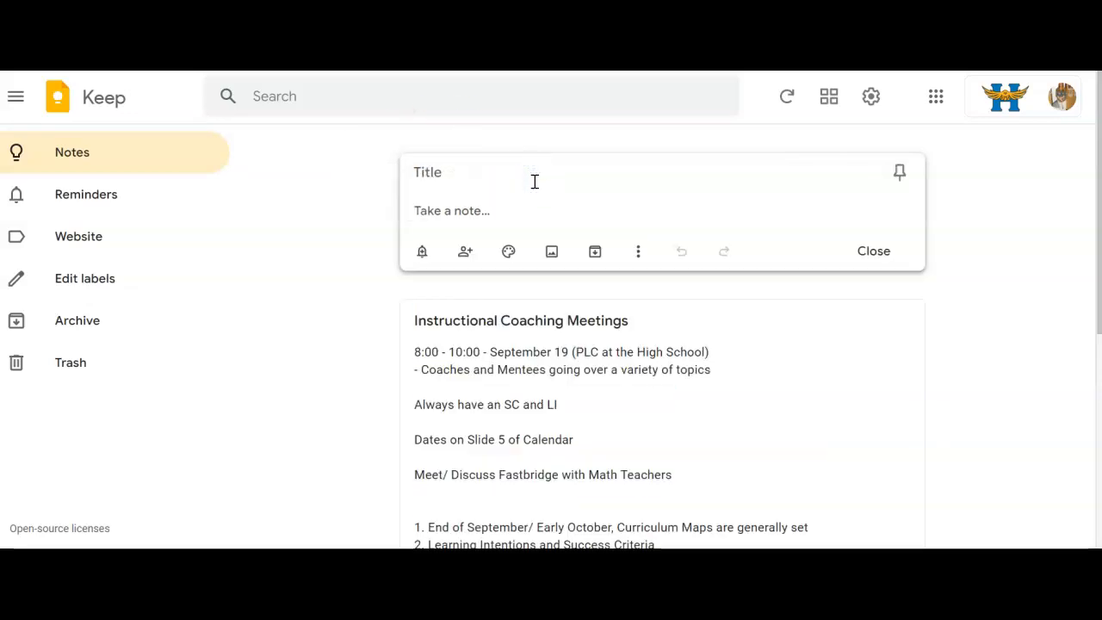
pyautogui.click(493, 167)
pyautogui.write('Google Keep Tutorial')
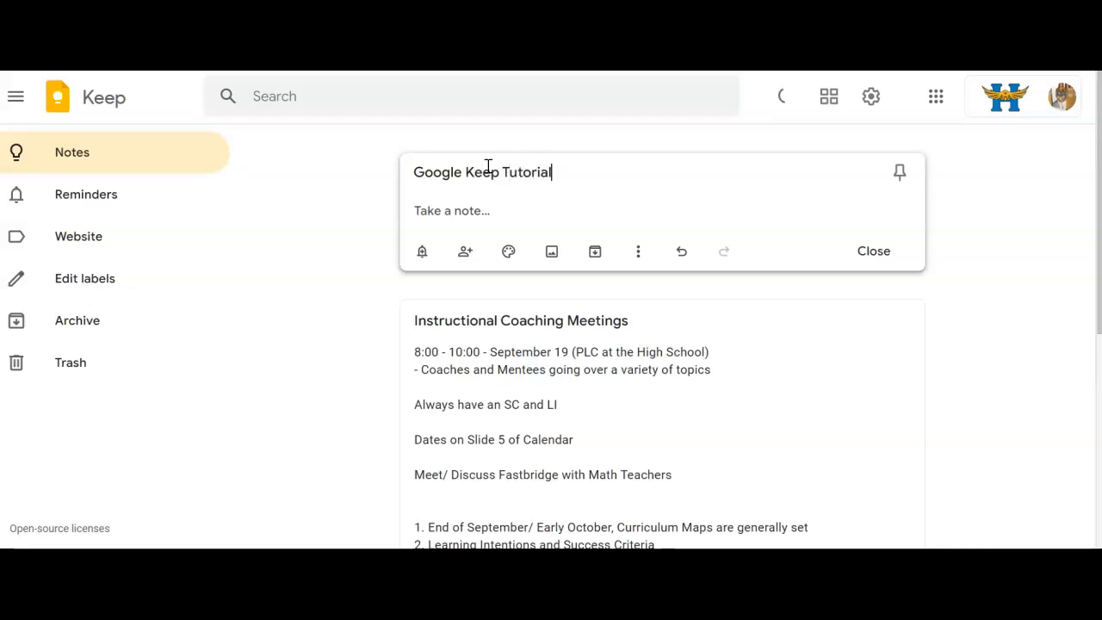
pyautogui.click(524, 216)
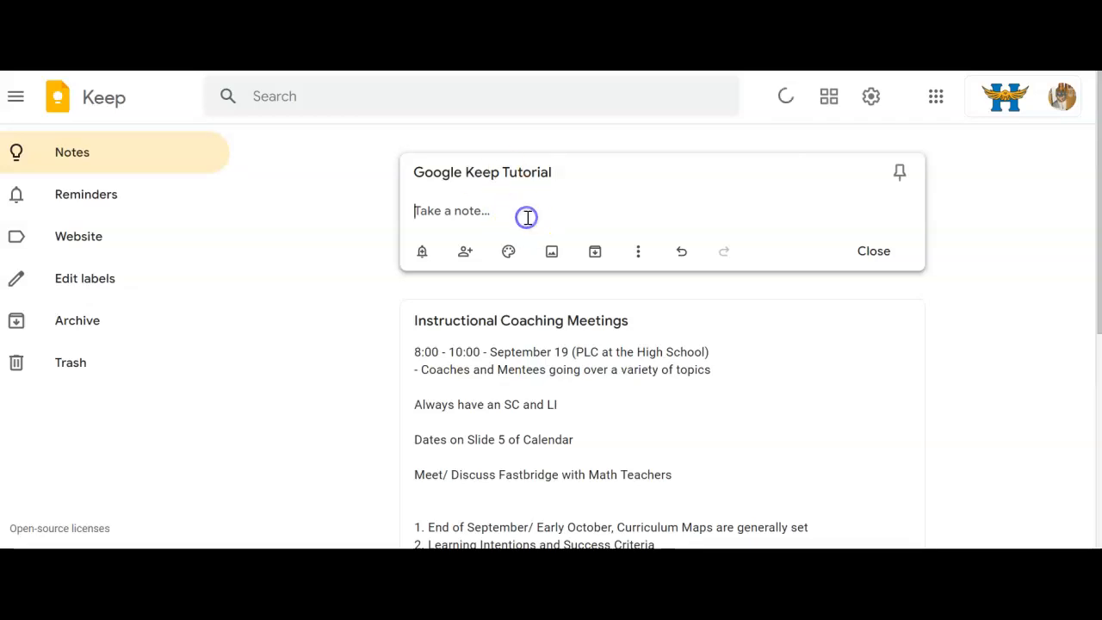
# Step: Show checkboxes in the Google Keep Tutorial note and hide them again
pyautogui.click(640, 251)
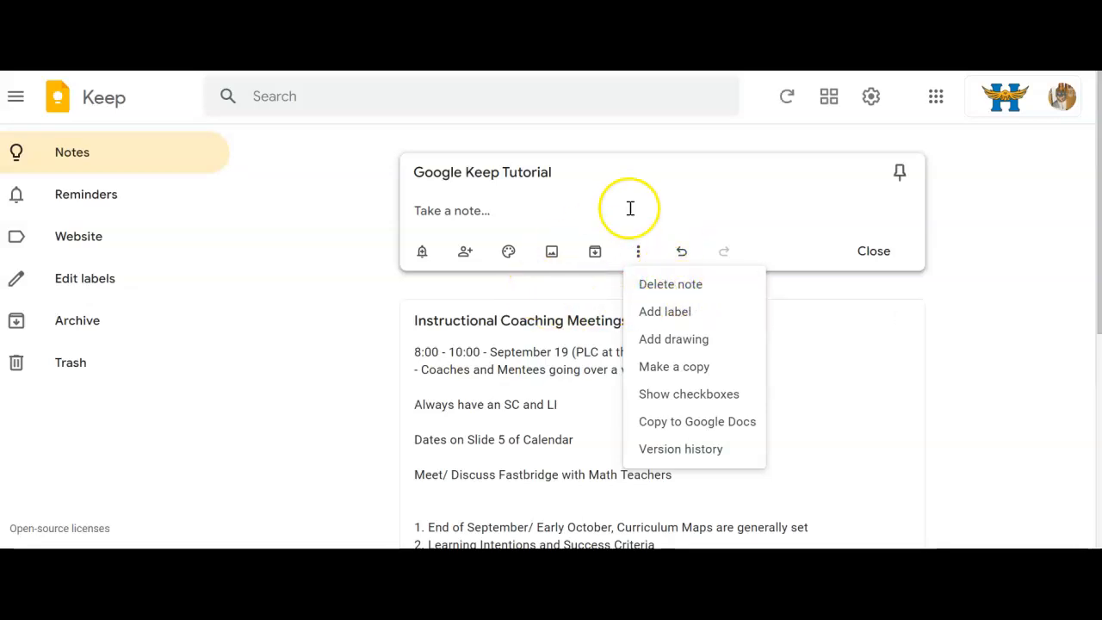
pyautogui.click(689, 393)
pyautogui.click(638, 276)
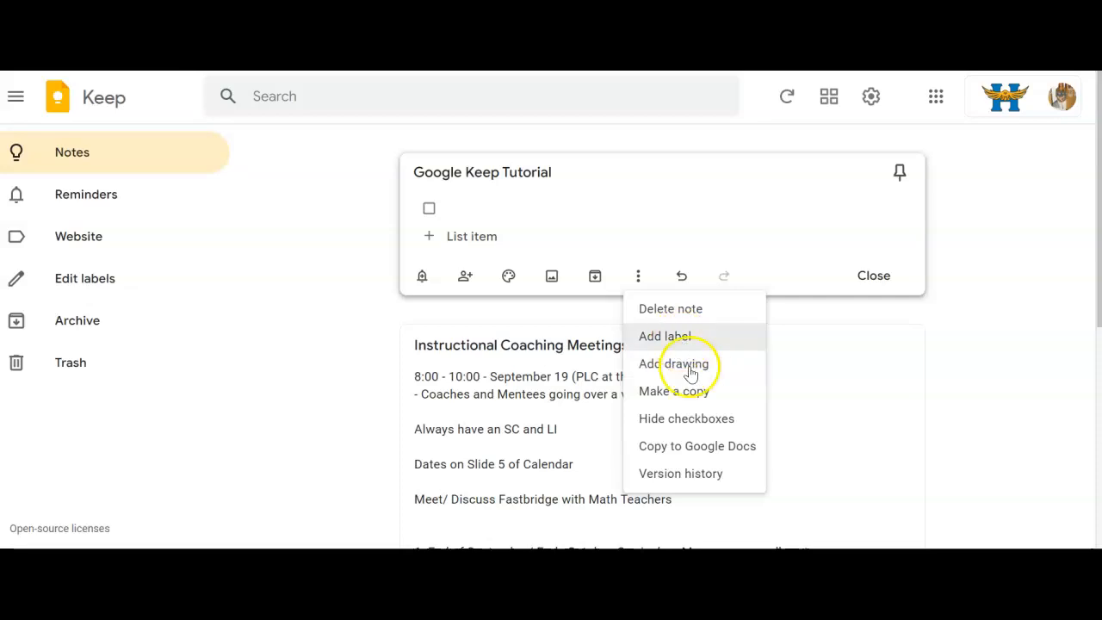
pyautogui.click(736, 424)
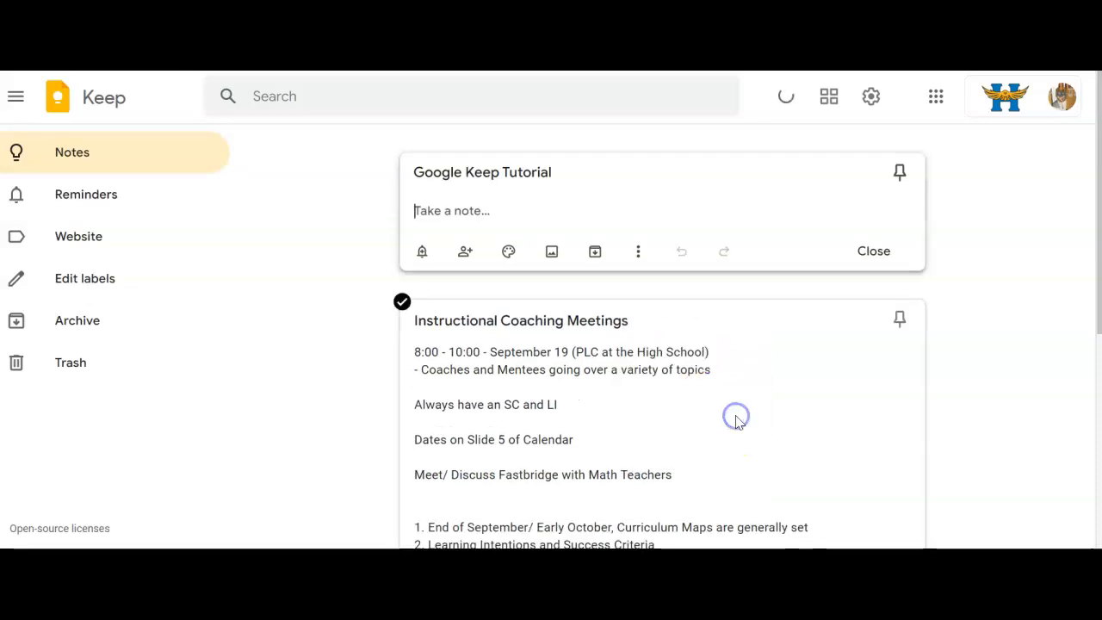
pyautogui.click(425, 218)
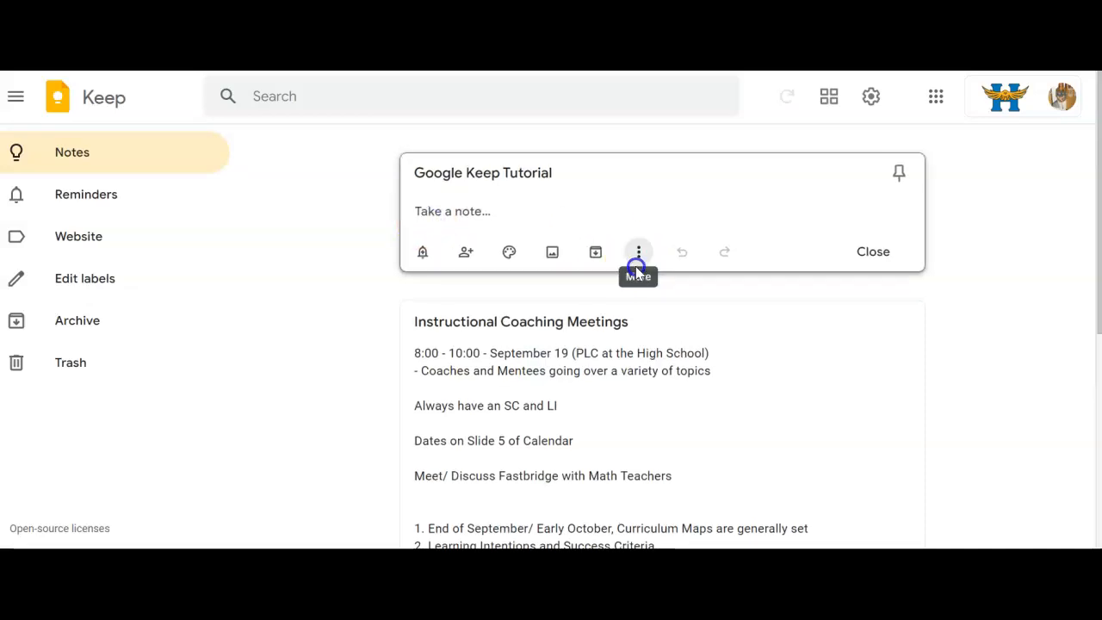
# Step: Look through the new note's additional actions, collaborator settings and reminder choices, leaving them unset, and close the note
pyautogui.click(638, 250)
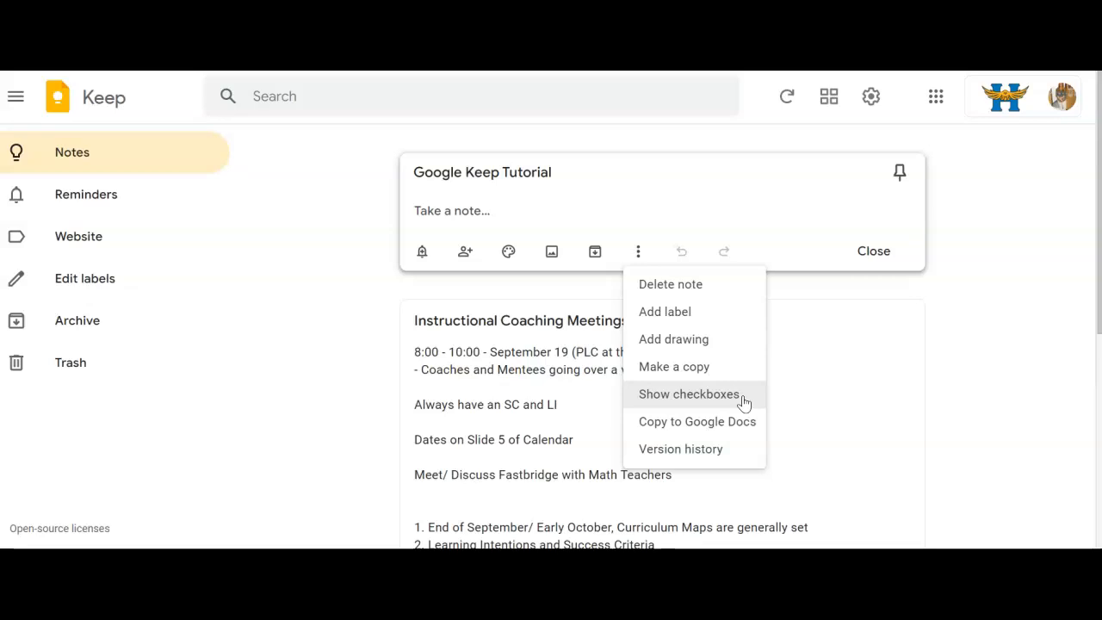
pyautogui.click(467, 253)
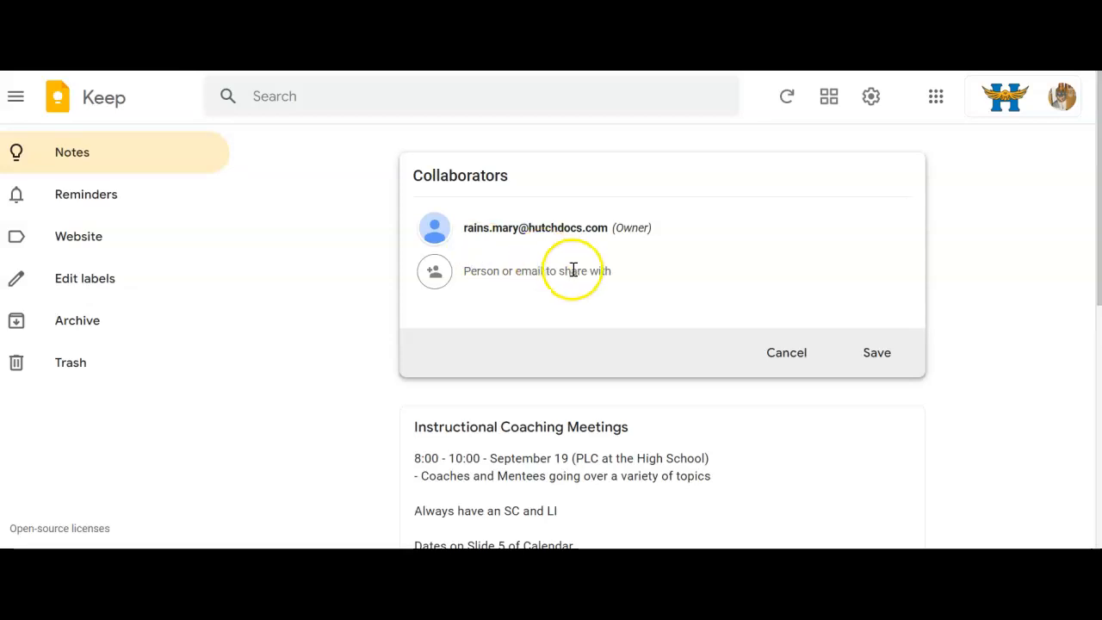
pyautogui.click(781, 352)
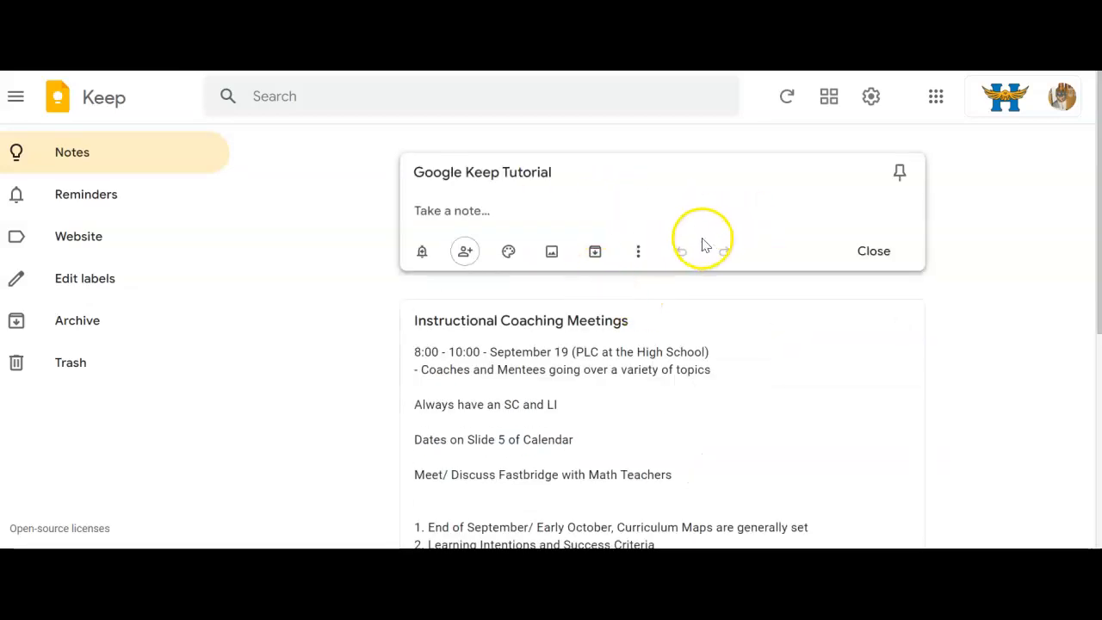
pyautogui.click(599, 203)
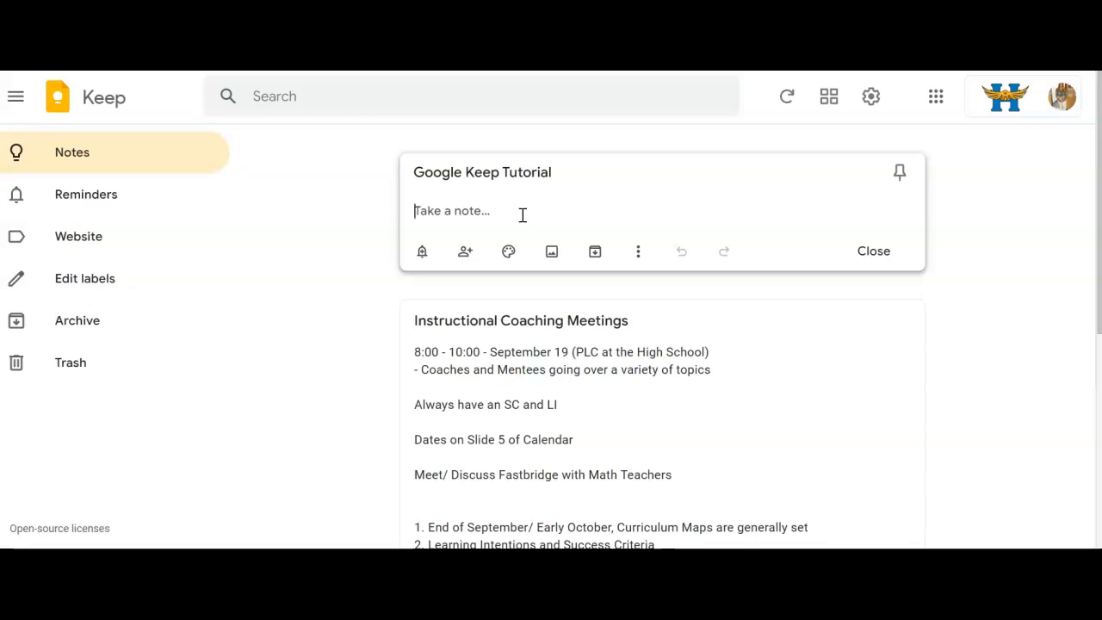
pyautogui.click(422, 251)
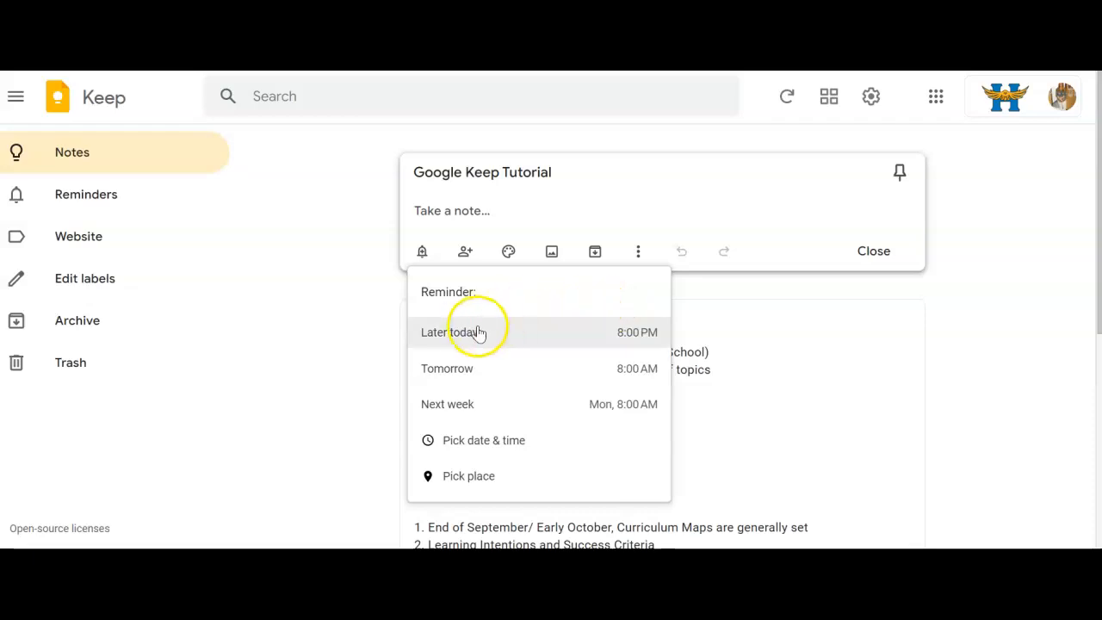
pyautogui.click(353, 341)
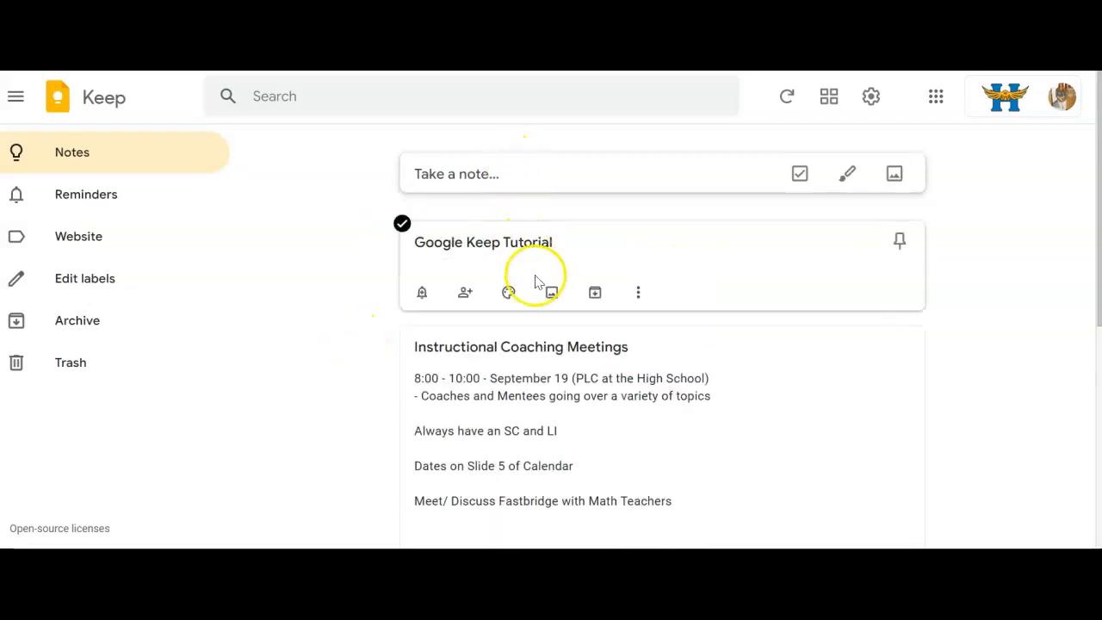
# Step: Reopen the Google Keep Tutorial note and view its background color and image choices
pyautogui.click(528, 247)
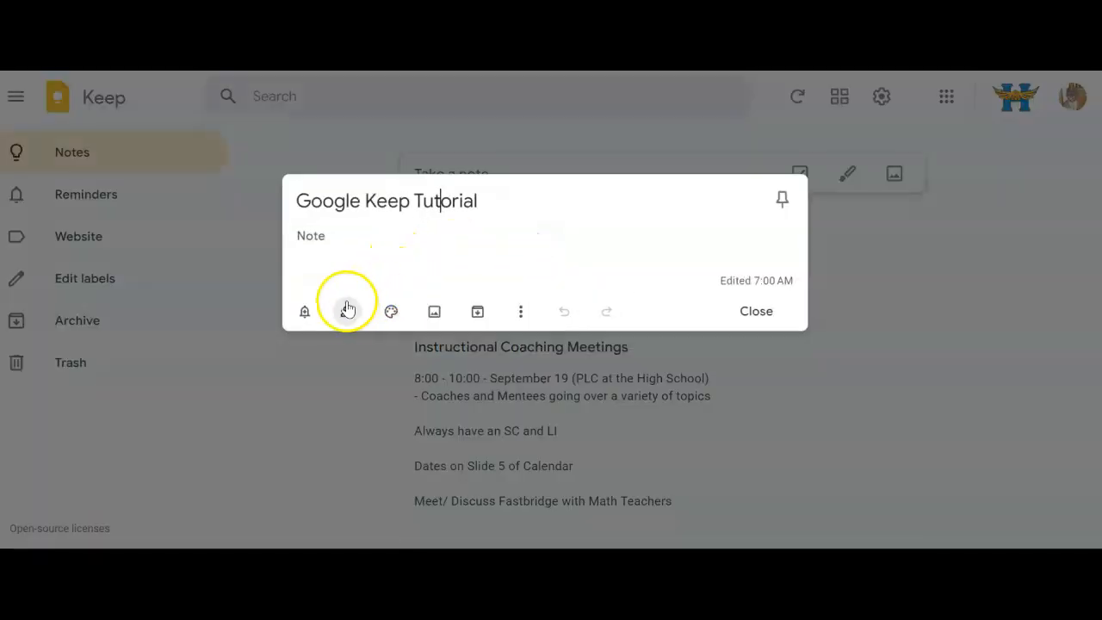
pyautogui.click(397, 322)
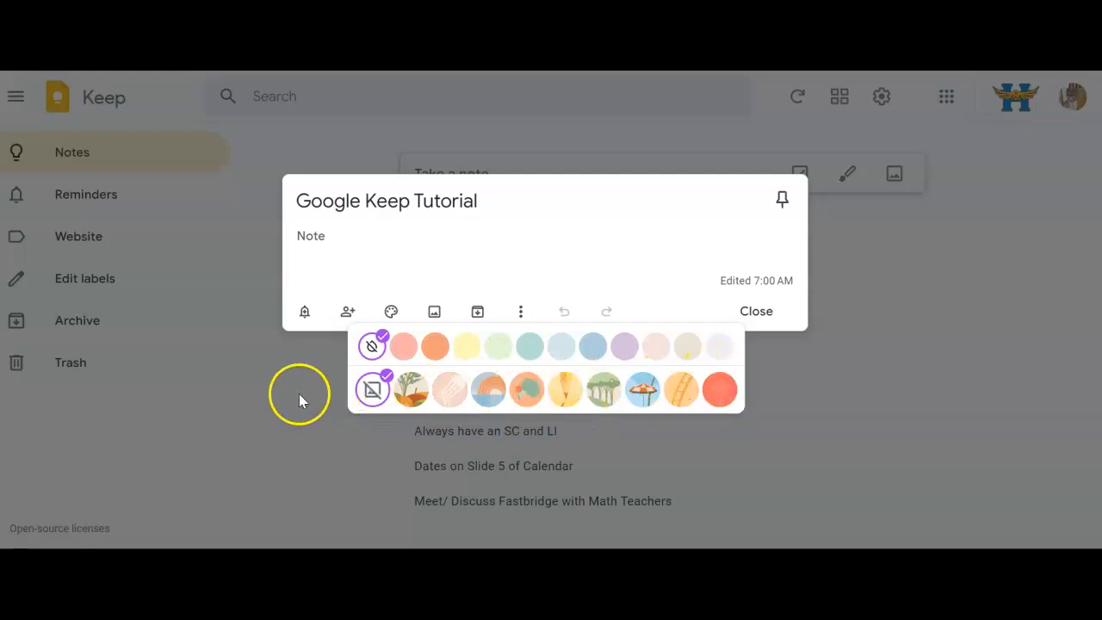
pyautogui.click(447, 271)
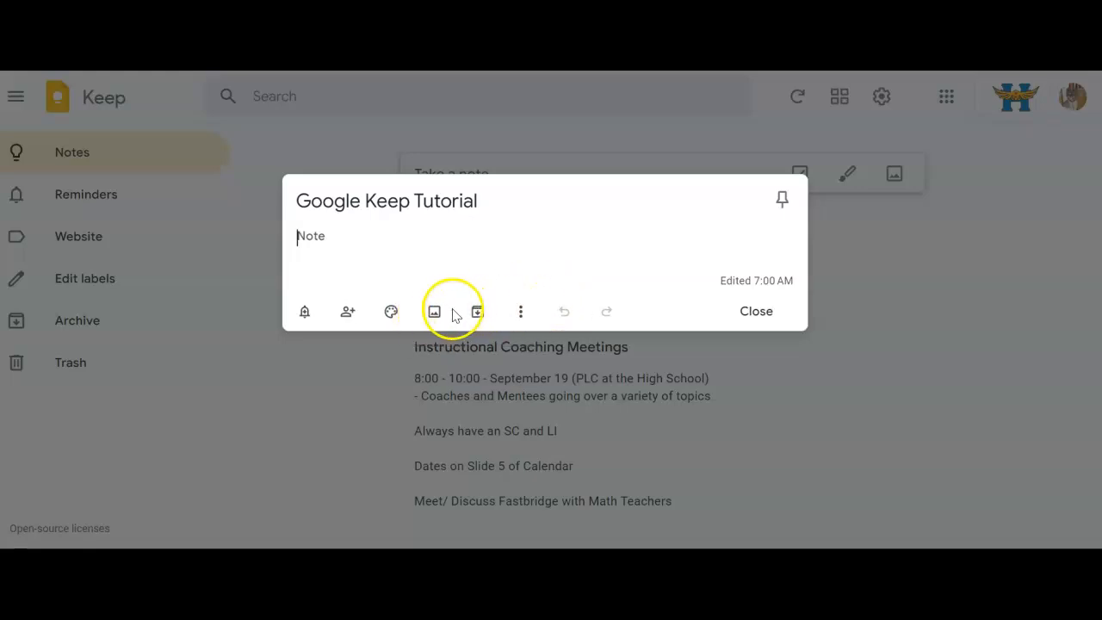
# Step: Pin the Google Keep Tutorial note and close it
pyautogui.click(522, 311)
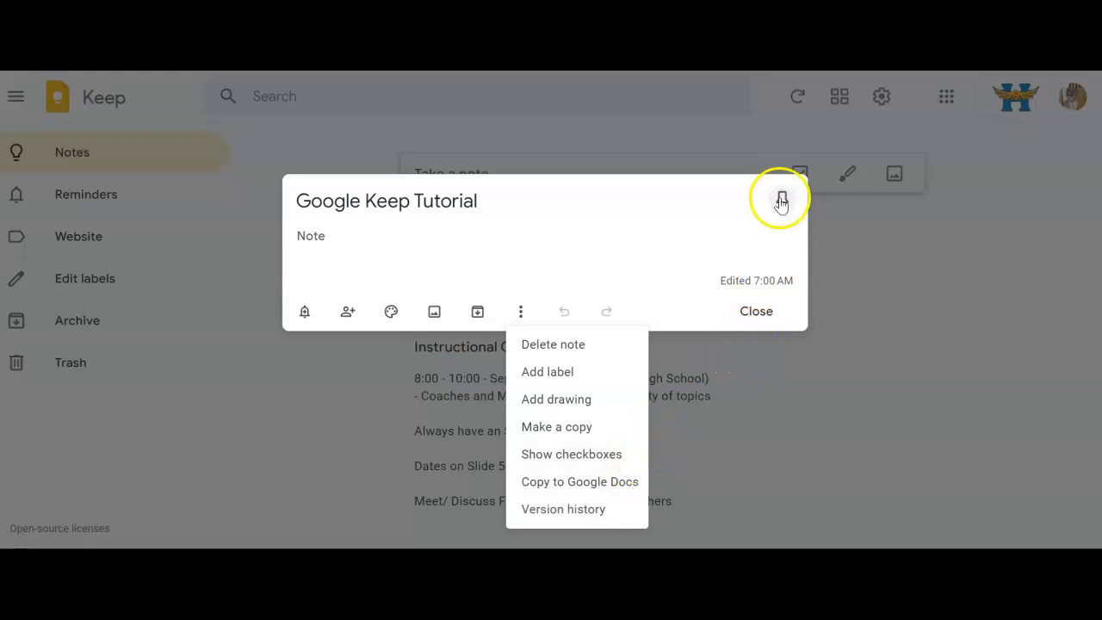
pyautogui.click(782, 201)
pyautogui.click(782, 202)
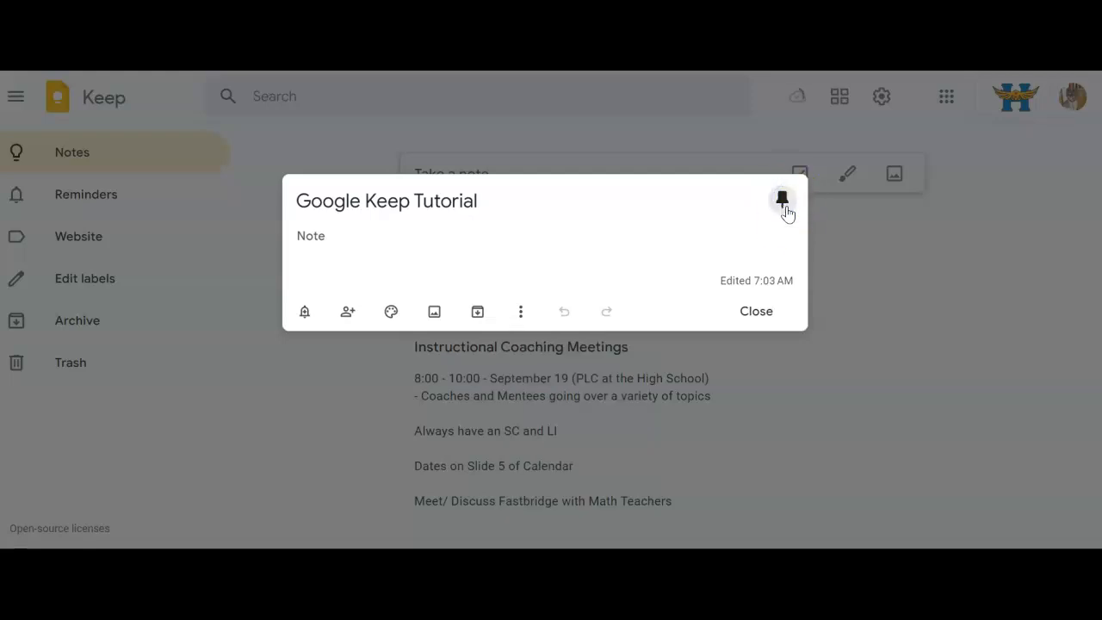
pyautogui.click(761, 322)
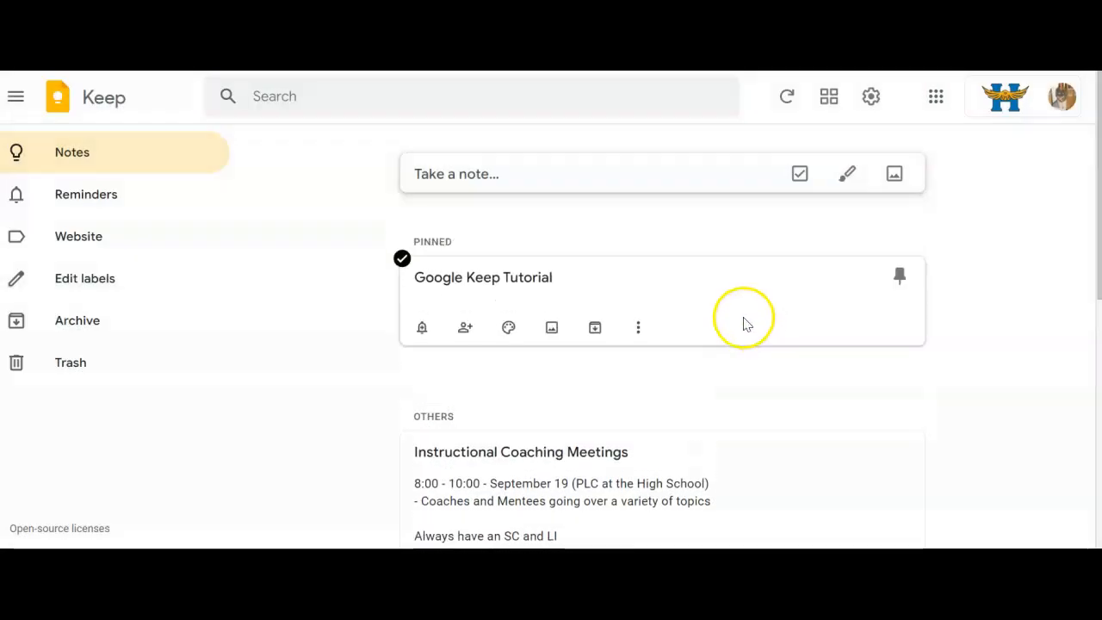